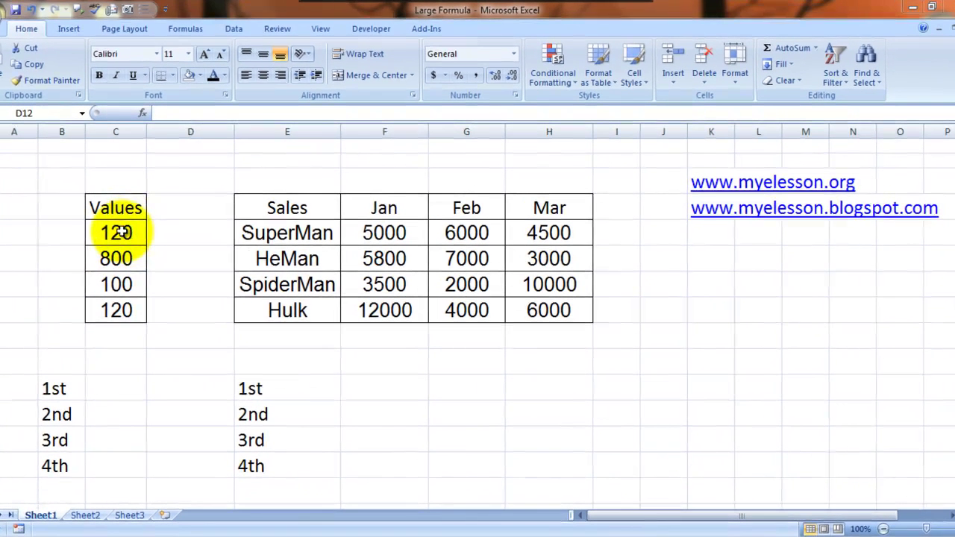
Change the last Values entry in C9 to 130
key(F2)
key(Escape)
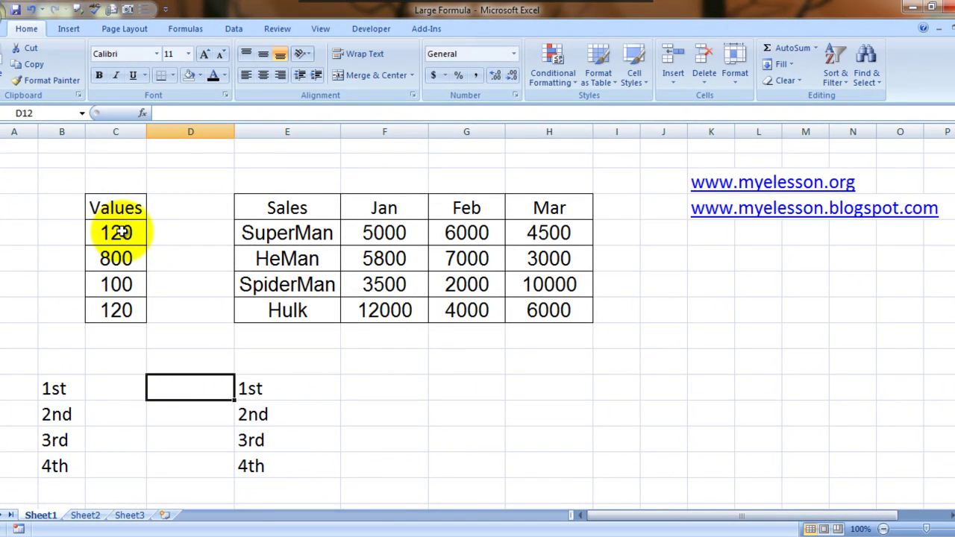
key(Left)
key(Up)
key(Up)
key(Up)
text(13)
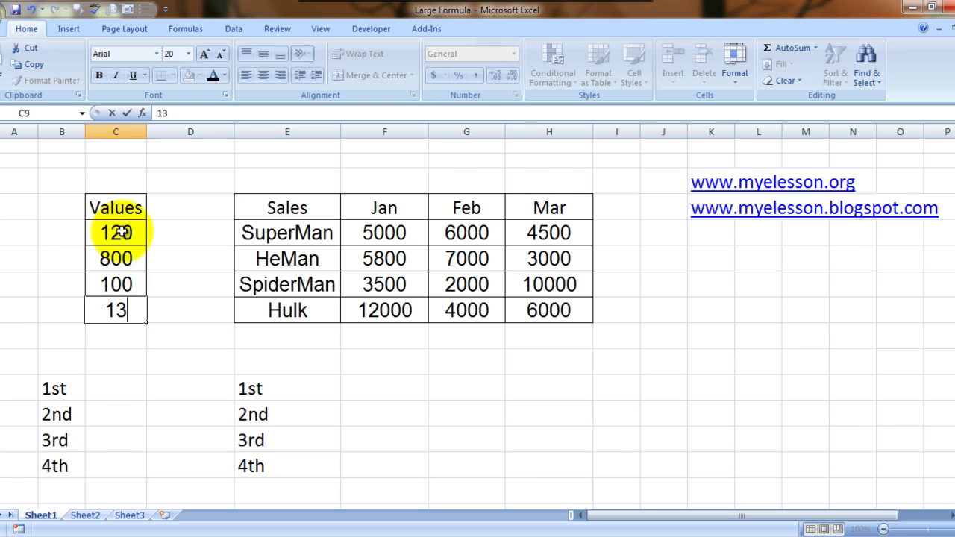
text(0)
key(Right)
key(Left)
key(Up)
key(Up)
key(Up)
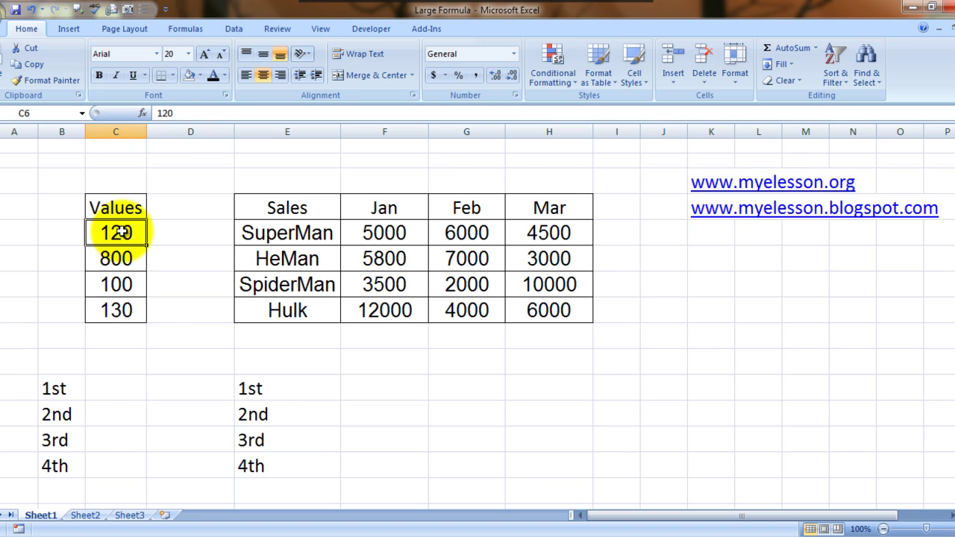
key(Down)
key(Down)
key(Down)
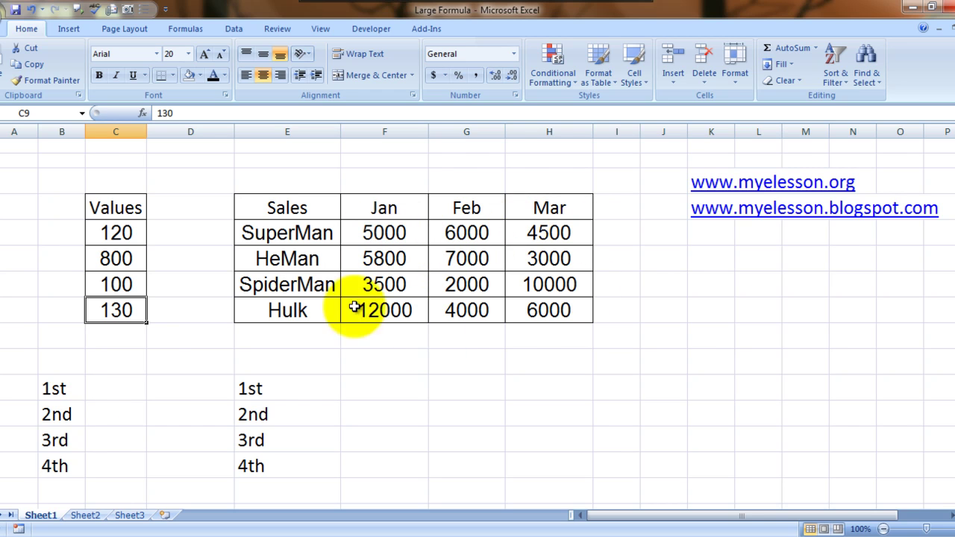
Enter =LARGE(C6:C9,1) in C12 beside 1st, returning 800
click(118, 384)
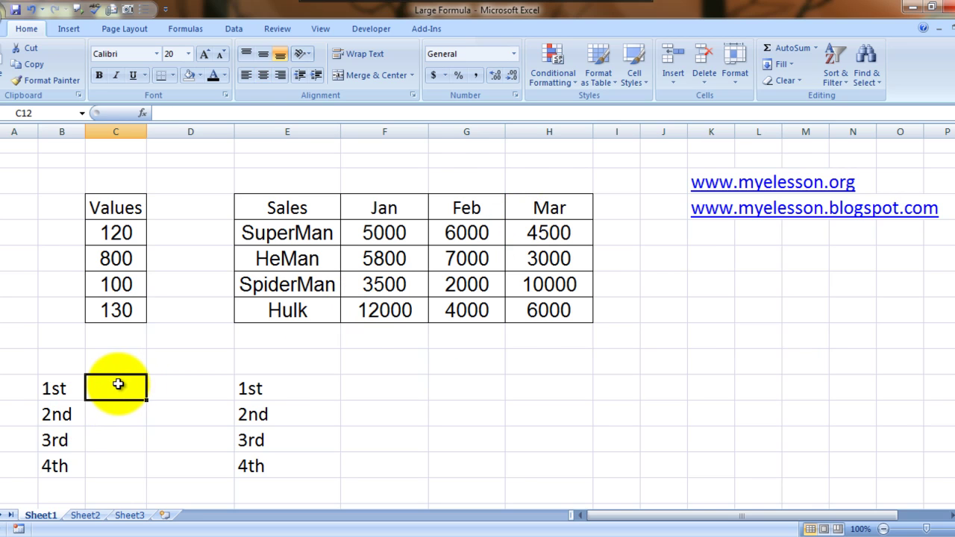
text(=k)
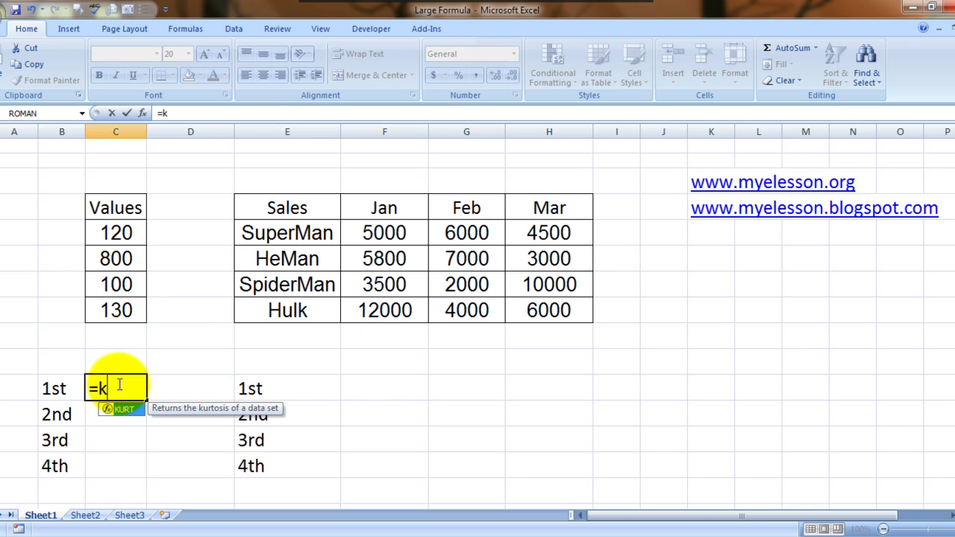
key(BackSpace)
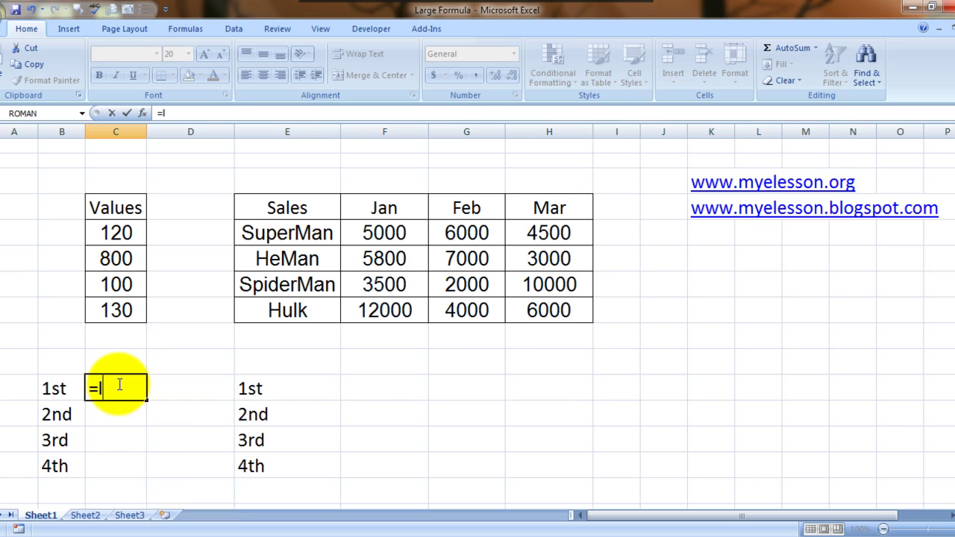
text(large)
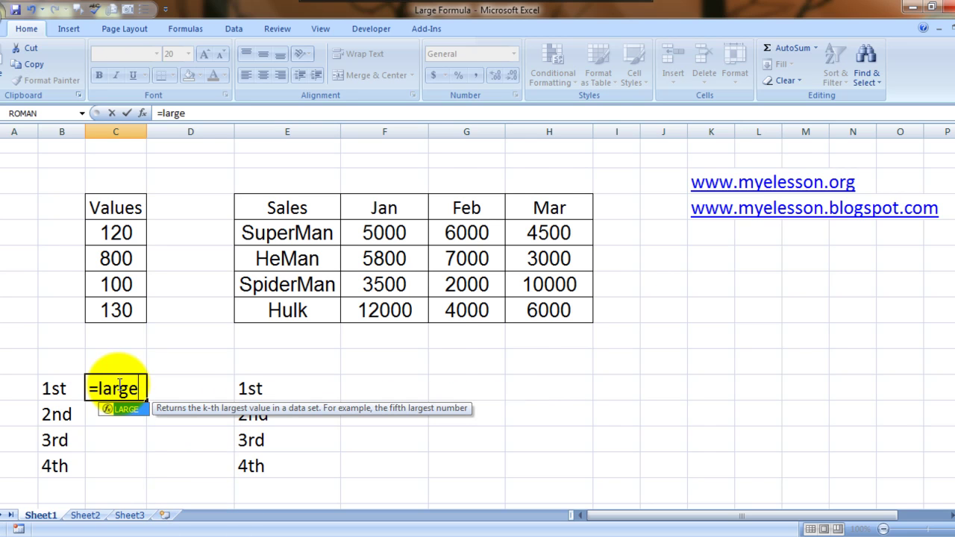
key(Tab)
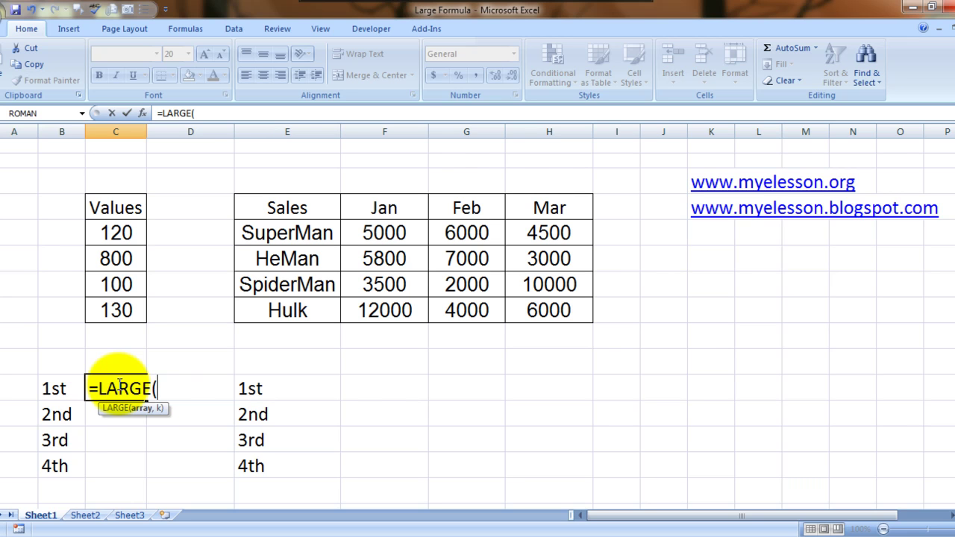
key(Up)
key(Up)
key(Up)
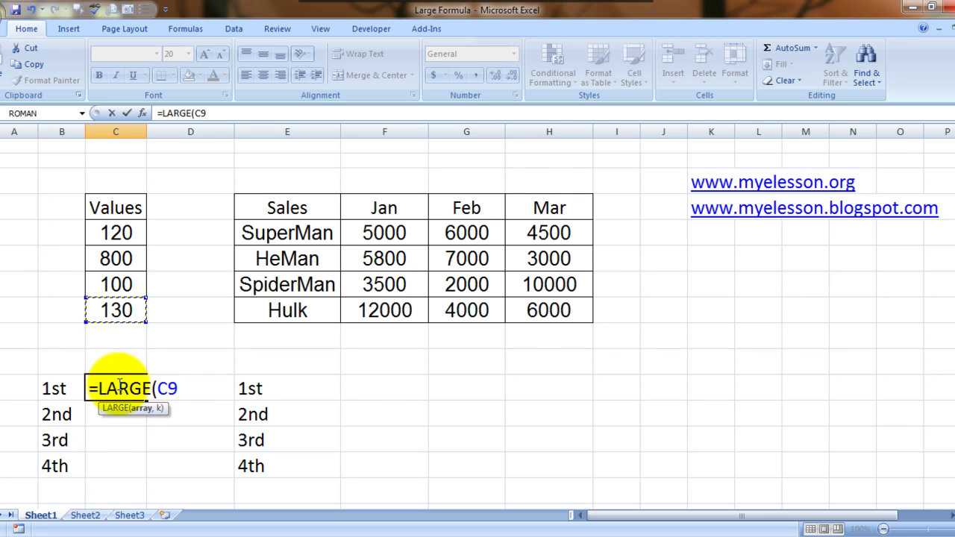
key(shift+Up)
key(shift+Up)
key(shift+Up)
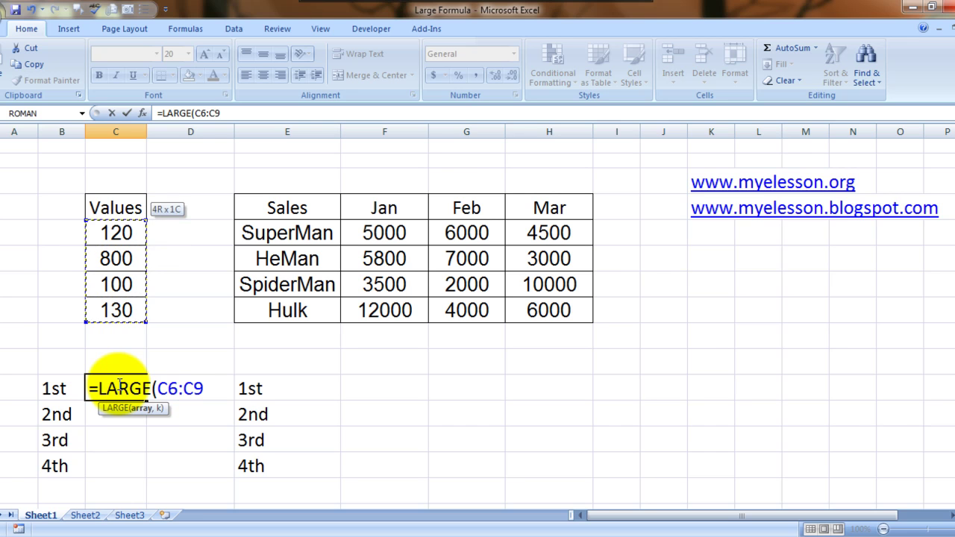
text(,1)
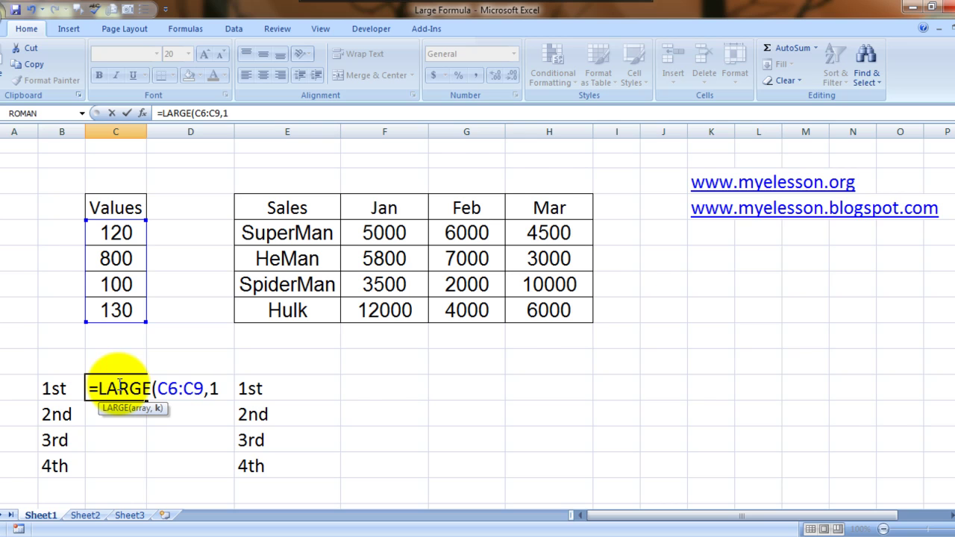
text())
key(Return)
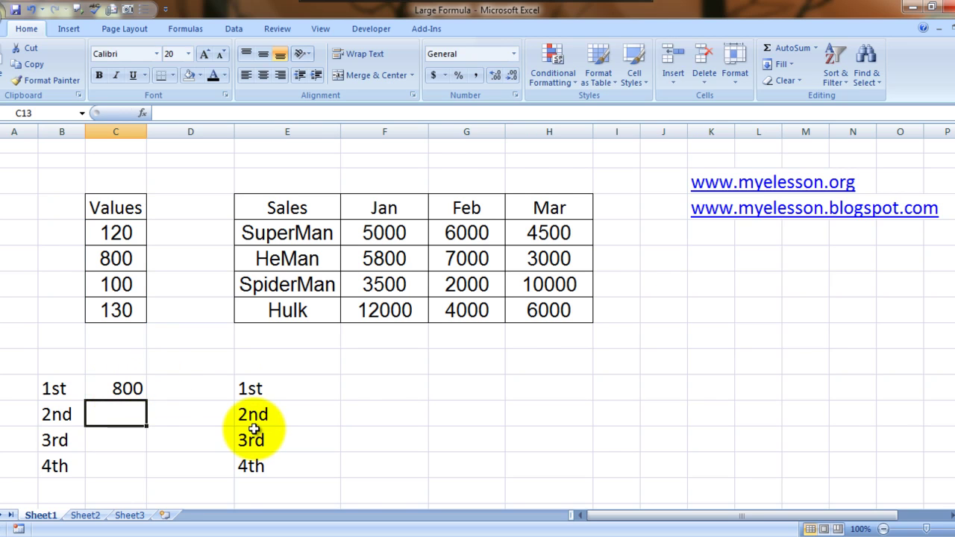
Enter =LARGE(C6:C9,2) in C13 and =LARGE(C6:C9,3) in C14, returning 130 and 120
text(=lar)
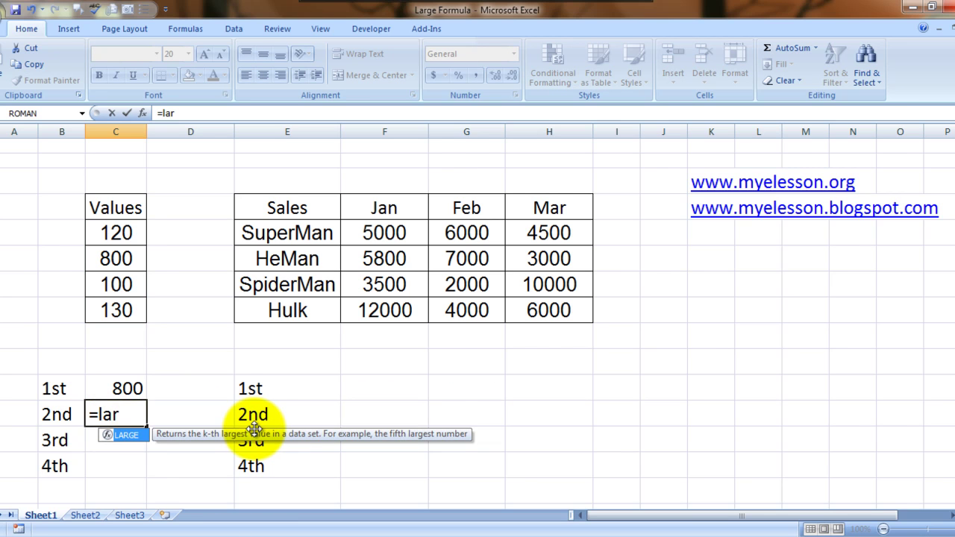
key(Tab)
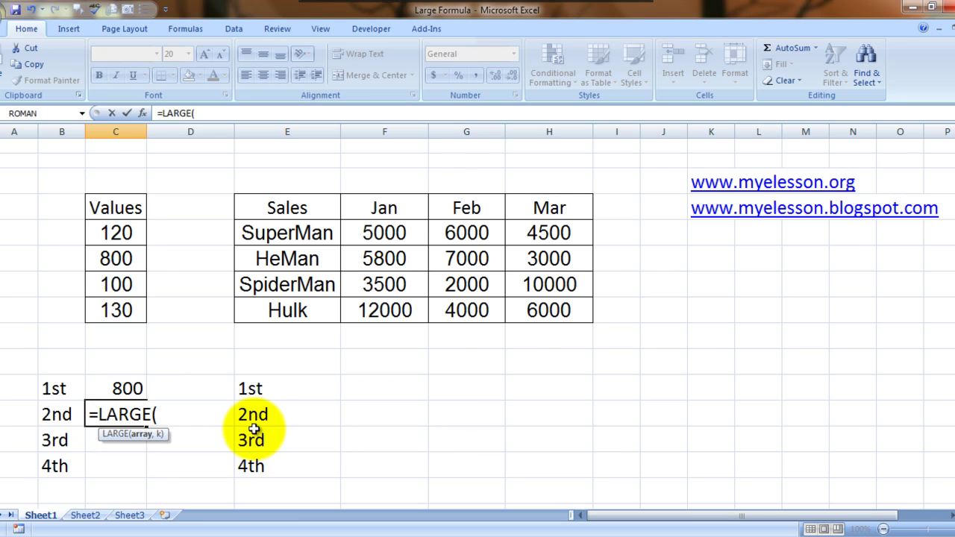
key(Up)
key(Up)
key(Up)
key(Up)
key(shift+Up)
key(shift+Up)
key(shift+Up)
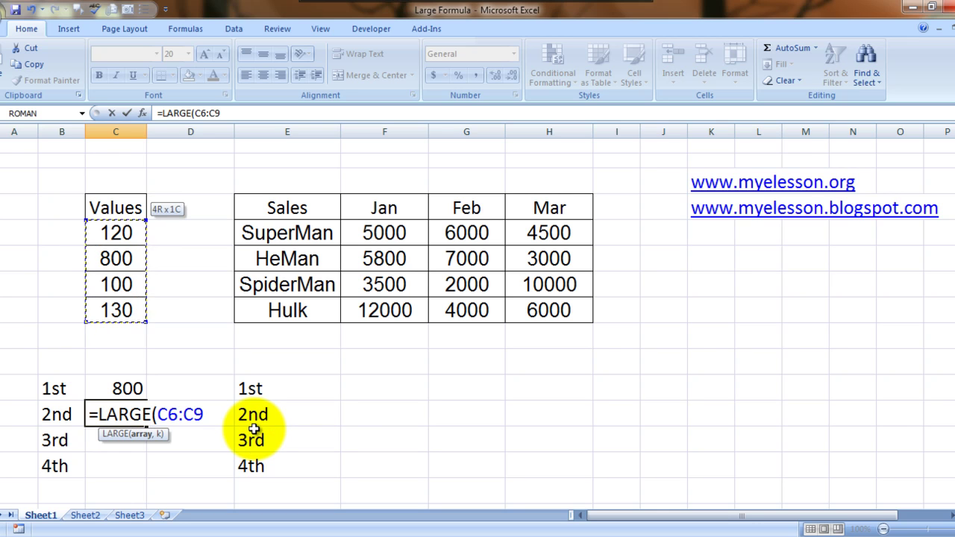
text(,)
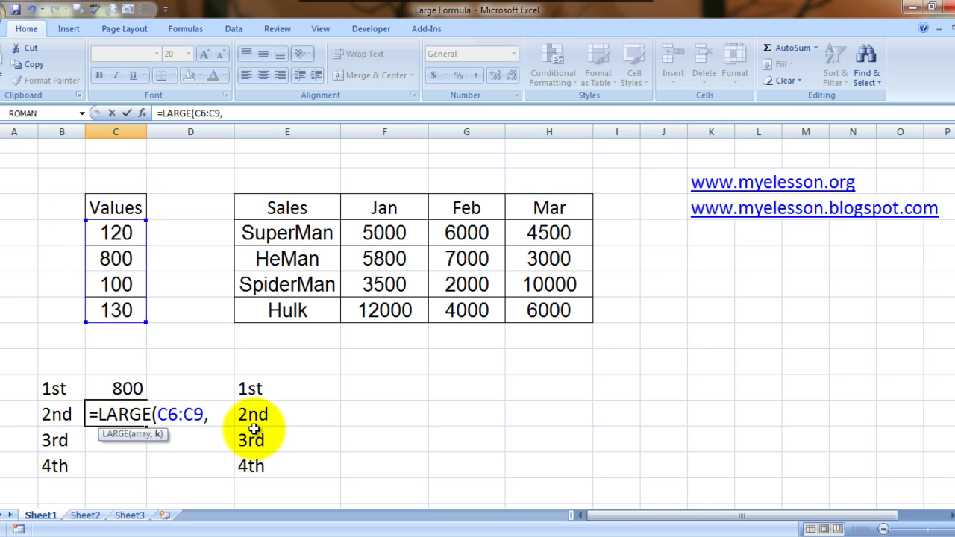
text(2))
key(Return)
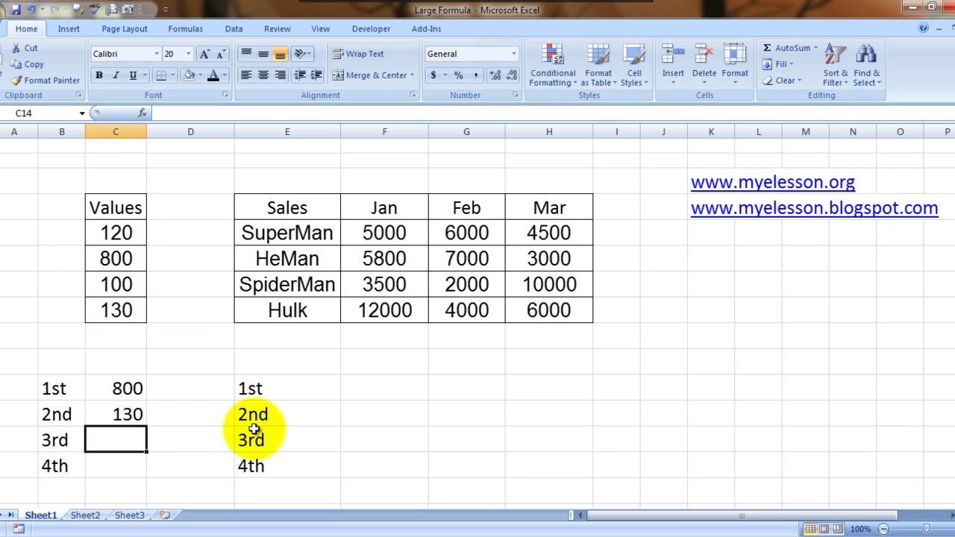
text(=)
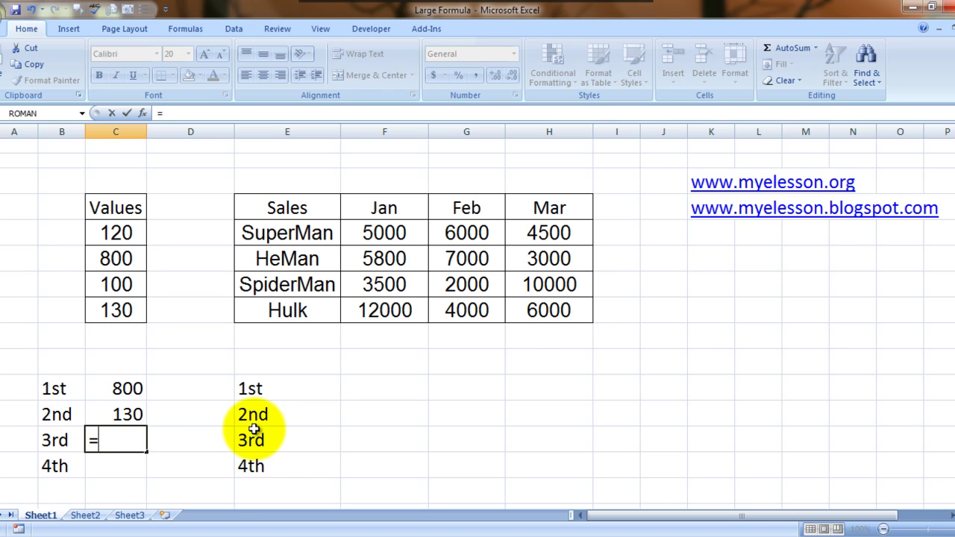
text(lar)
key(Tab)
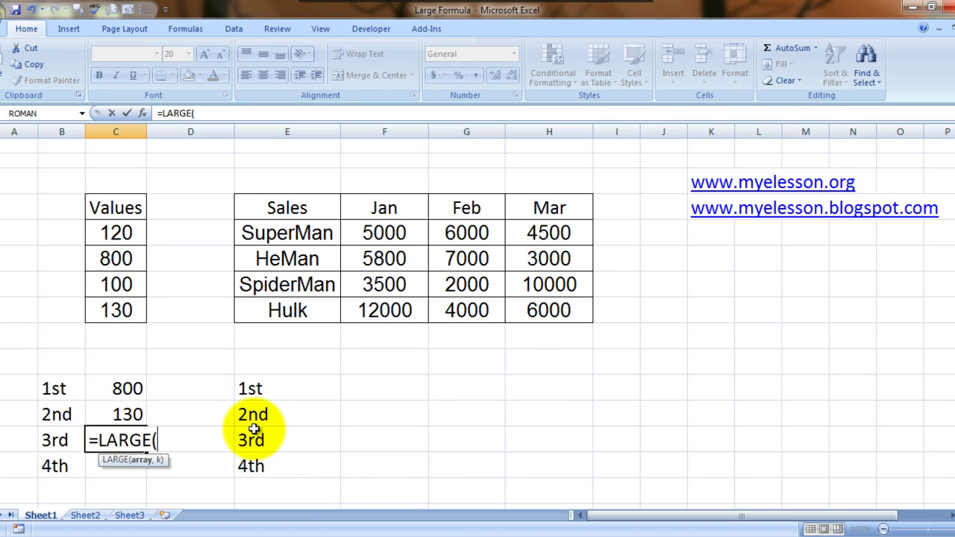
key(Up)
key(Up)
key(Up)
key(Up)
key(Up)
key(shift+Up)
key(shift+Up)
key(shift+Up)
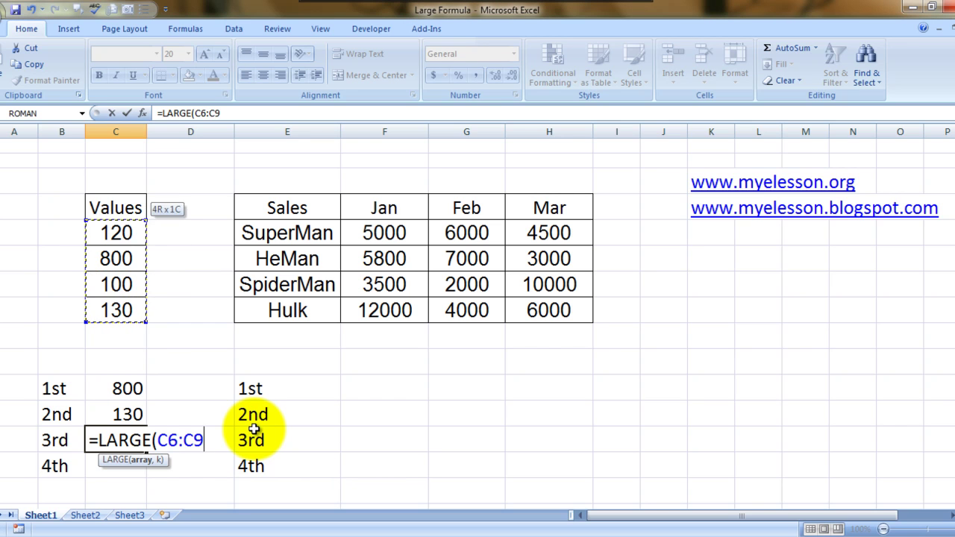
text(,3))
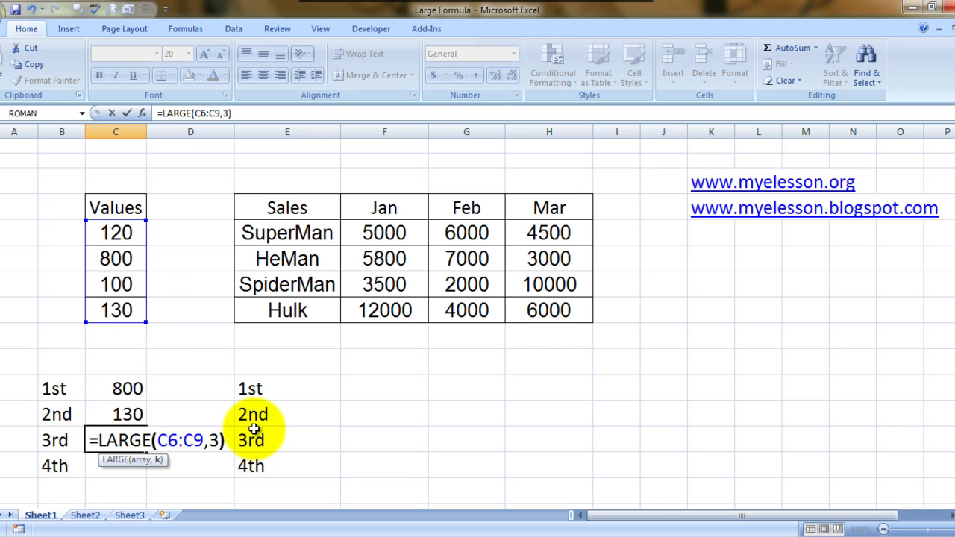
key(Return)
Enter =LARGE(C6:C9,4) in C15 beside 4th, returning 100
text(=)
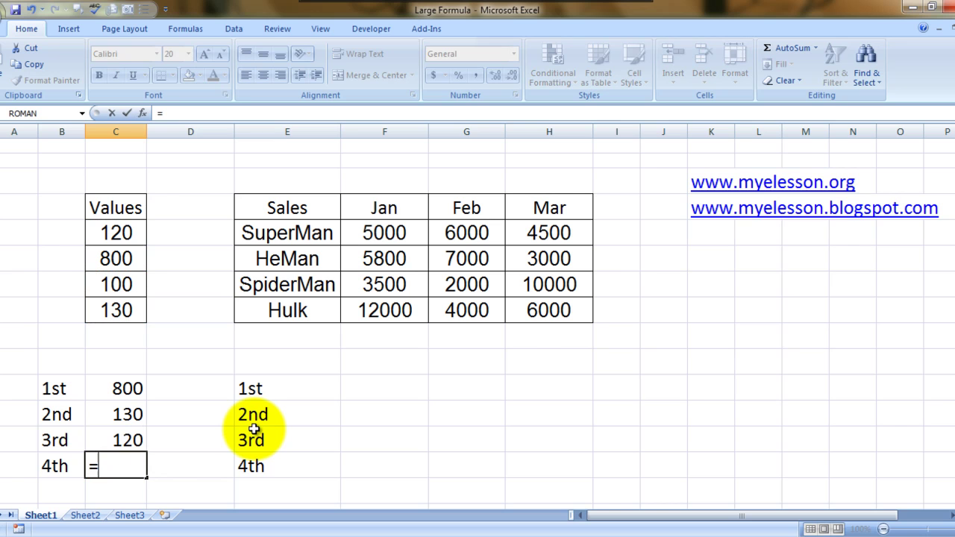
text(larg)
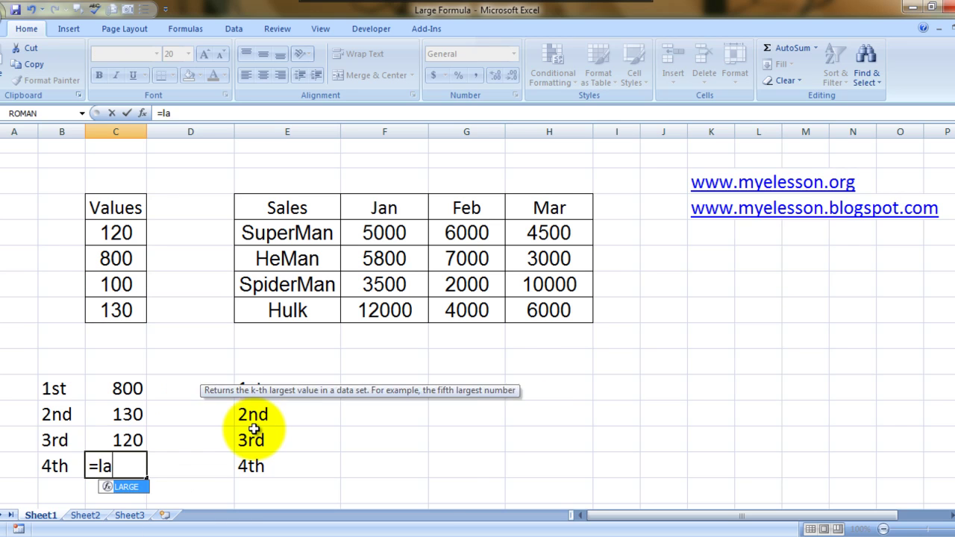
key(Tab)
key(Up)
key(Up)
key(Up)
key(Up)
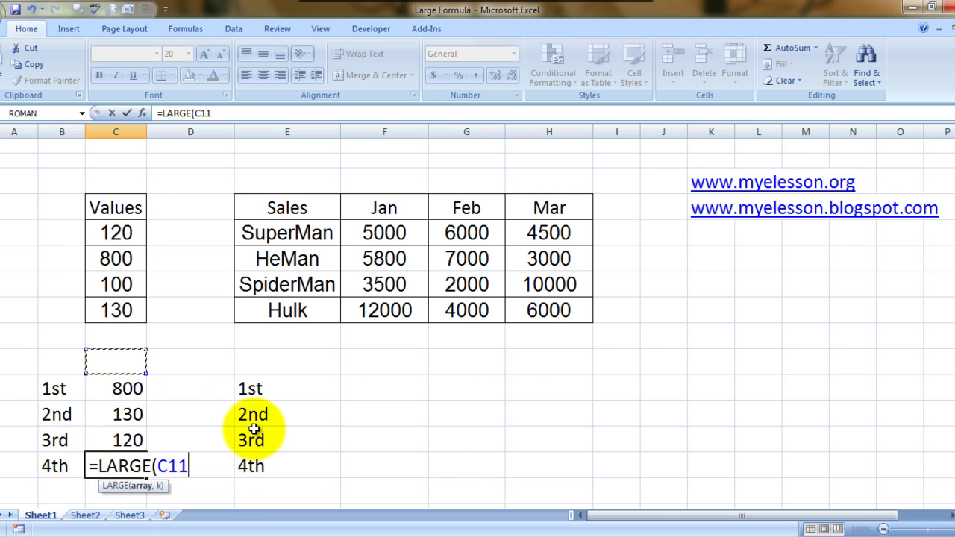
key(Up)
key(Up)
key(shift+Up)
key(shift+Up)
key(shift+Up)
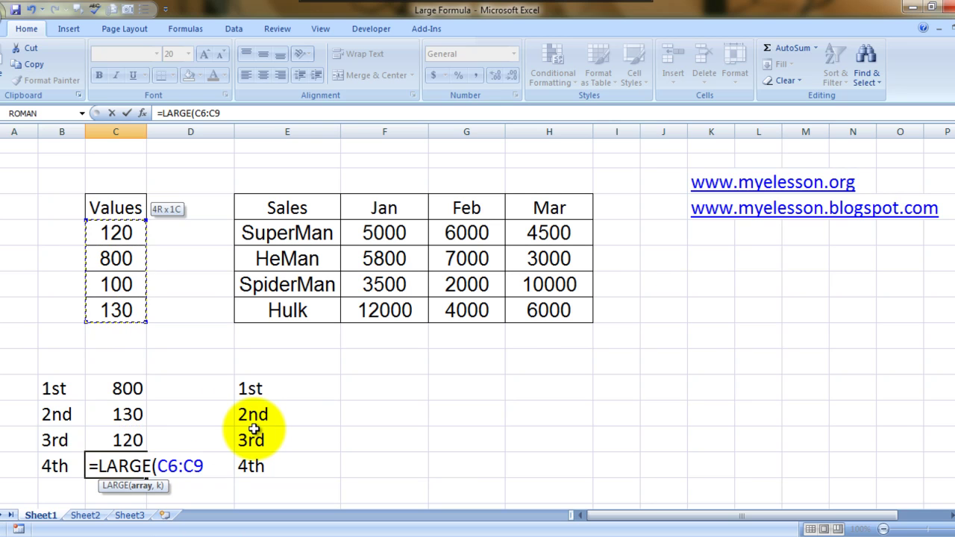
text(,)
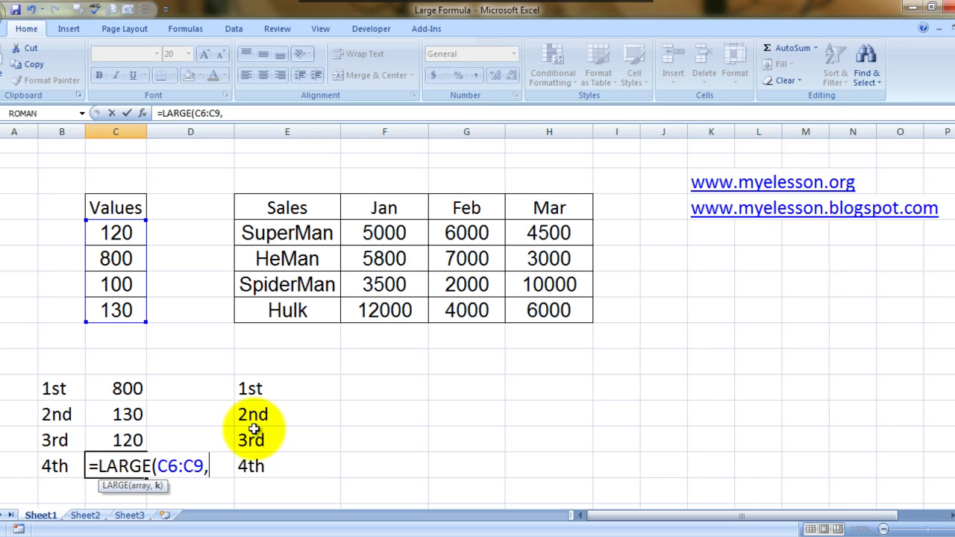
text(4))
key(Return)
Move the selection to the Sales ranking area beside its 1st label
key(Up)
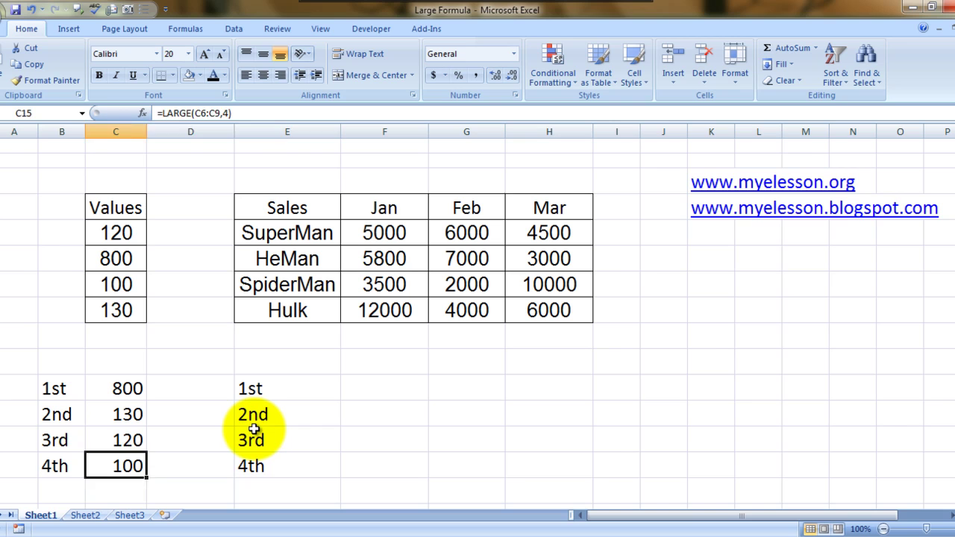
key(Right)
key(Right)
key(Left)
key(Up)
key(Right)
key(Right)
key(Up)
key(Up)
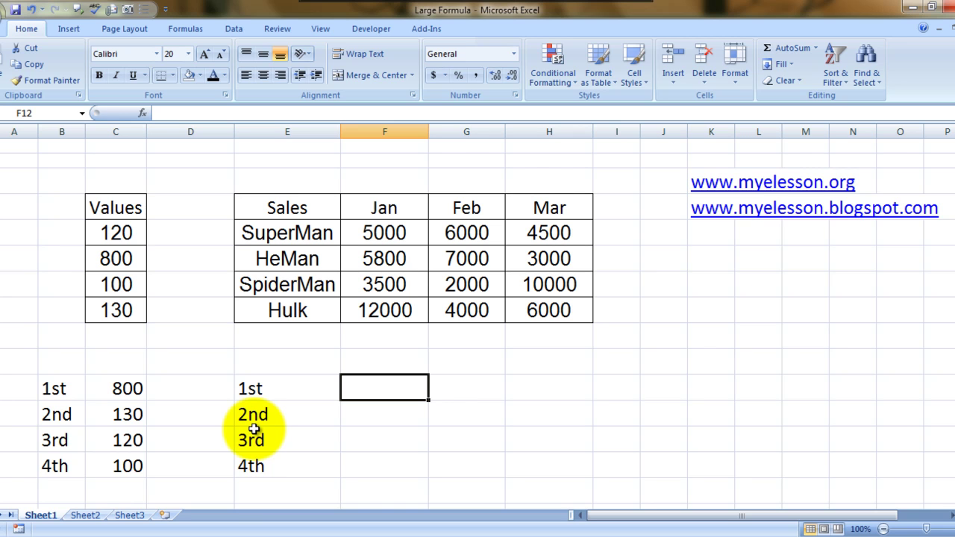
Overwrite the Sales rank labels in E12:E15 with the numbers 1, 2, 3 and 4
key(Left)
text(1)
key(Return)
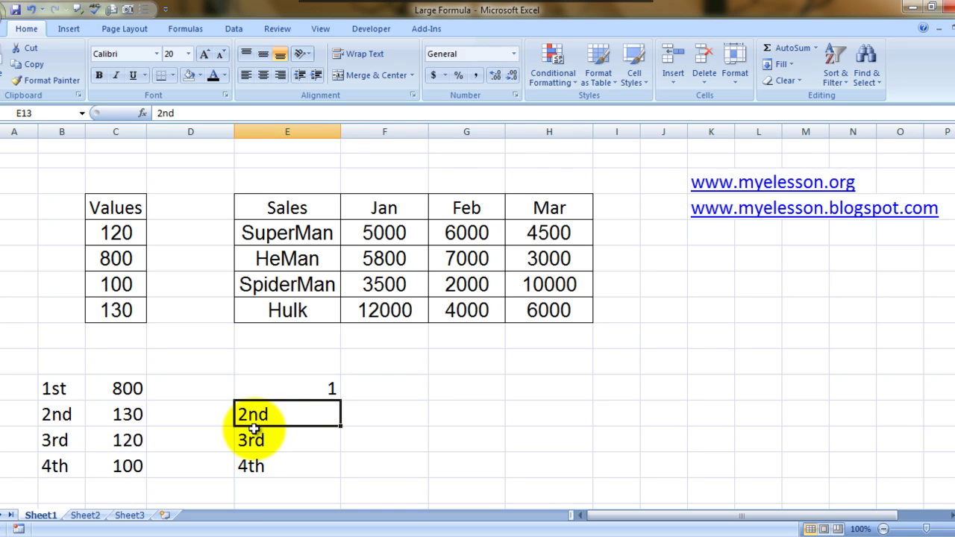
text(2)
key(Return)
text(3)
key(Return)
text(4)
key(Return)
key(Right)
key(Up)
key(Up)
key(Up)
key(Up)
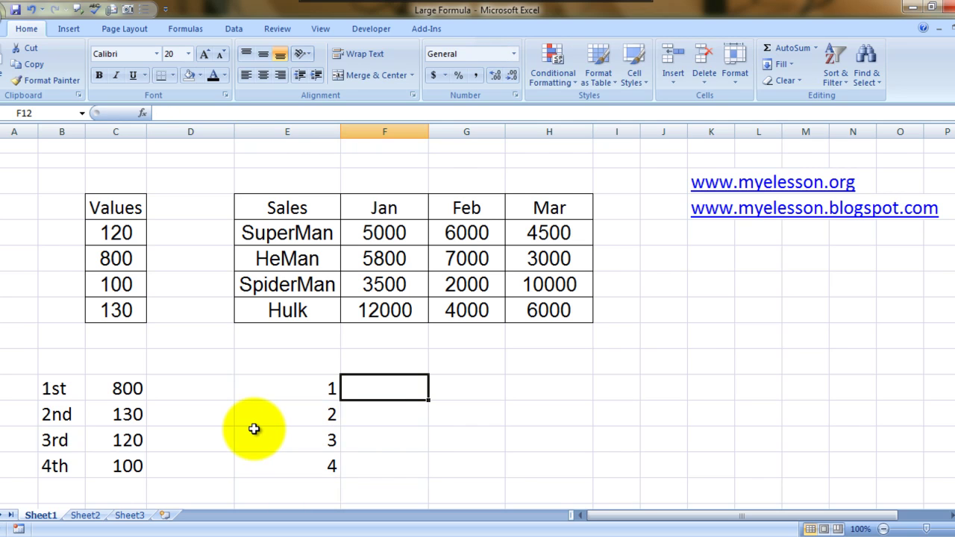
Enter =LARGE(F6:H9,E12) in F12, returning the top sales figure 12000
text(=larg)
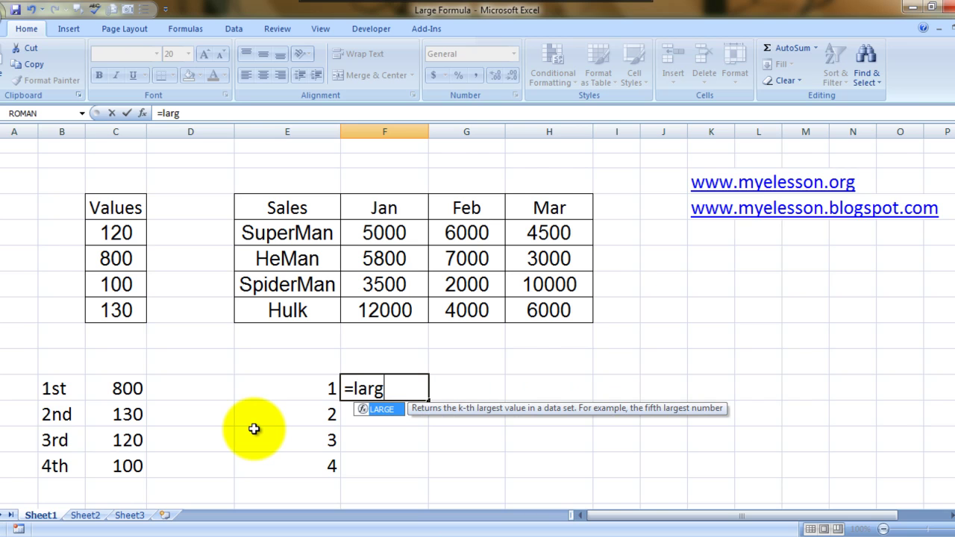
key(Tab)
key(Up)
key(Up)
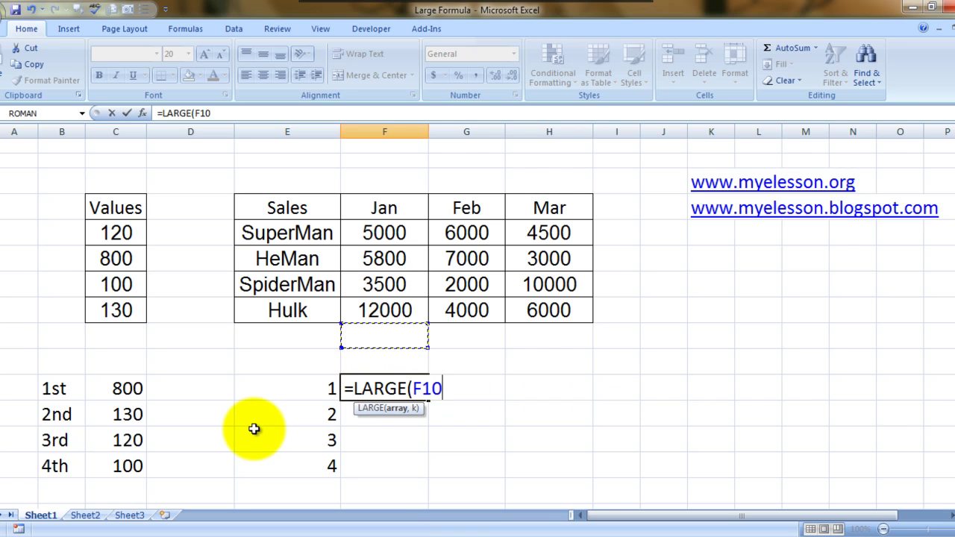
key(Up)
key(Up)
key(Up)
key(Up)
key(shift+Down)
key(shift+Down)
key(shift+Down)
key(shift+Right)
key(shift+Right)
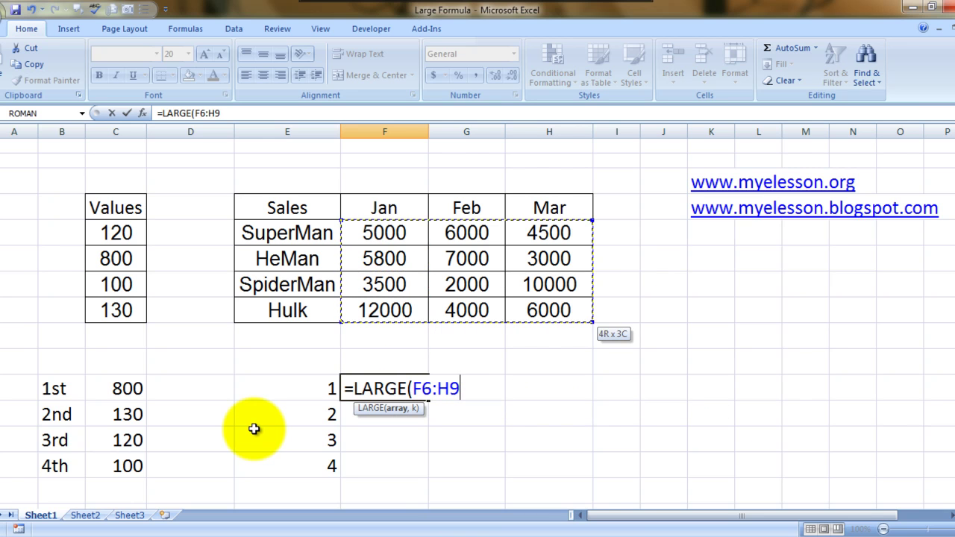
text(,)
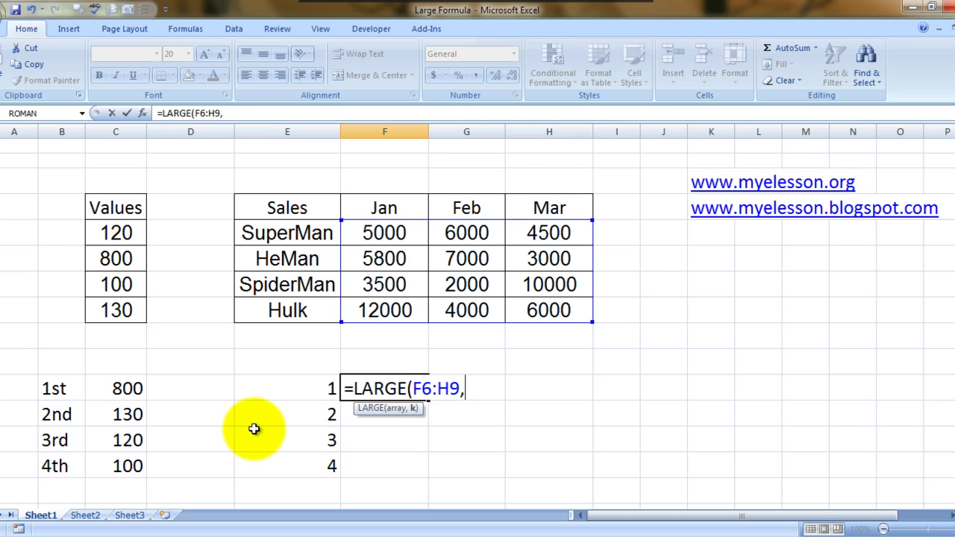
click(329, 387)
text())
key(Return)
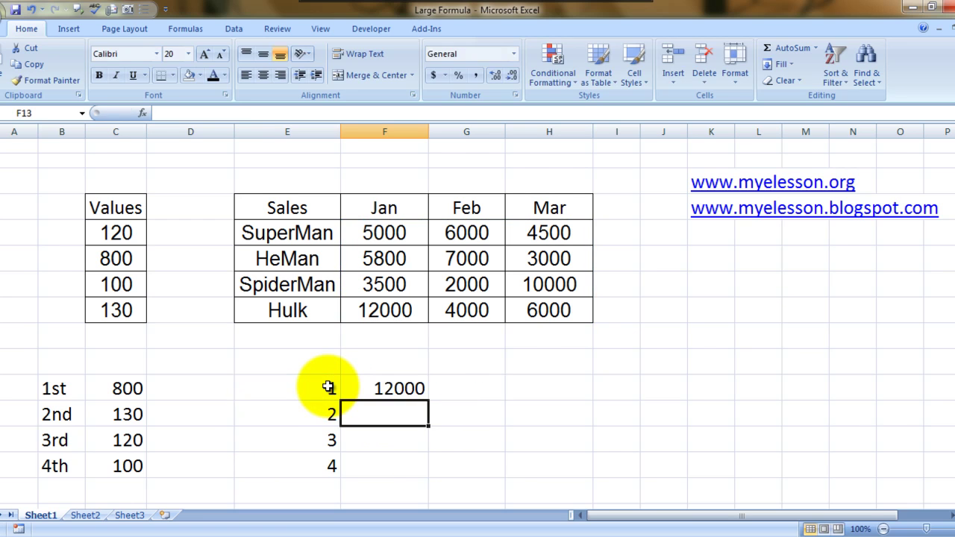
Copy the F12 formula, then cancel the copy and return to the rank-2 cell F13
key(Up)
key(ctrl+c)
key(shift+Down)
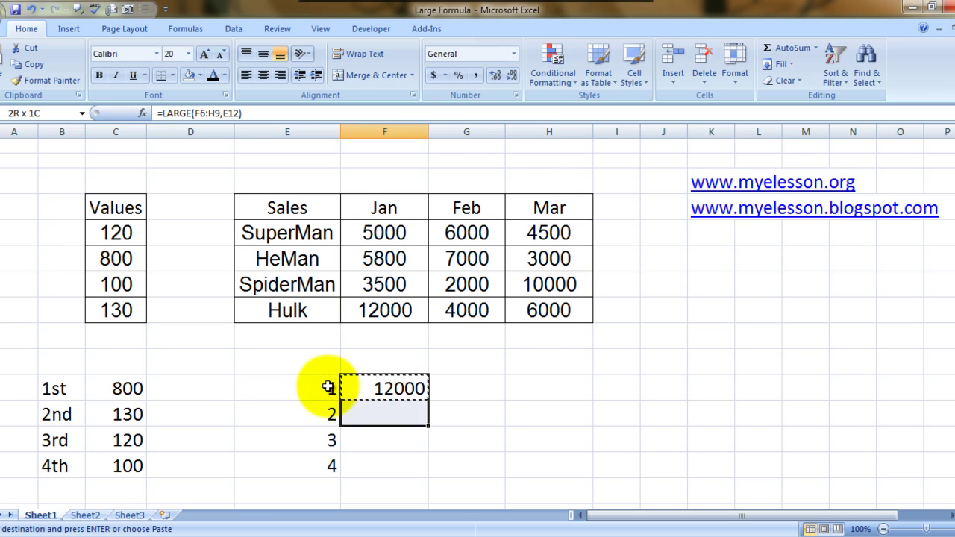
key(shift+Down)
key(Up)
key(Escape)
key(Right)
key(Down)
key(Down)
key(Left)
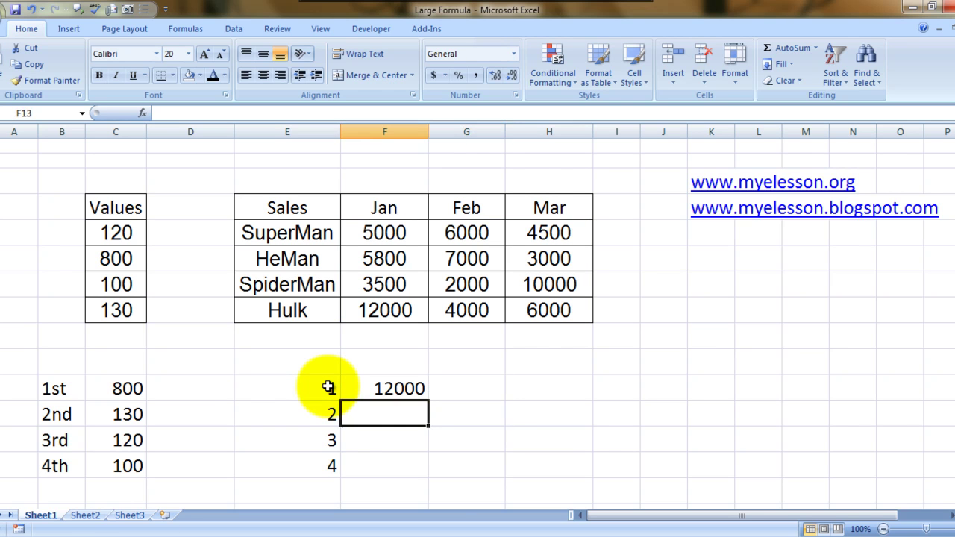
Enter =LARGE(F6:H9,E13) in F13, showing 10000 for rank 2
text(=larg)
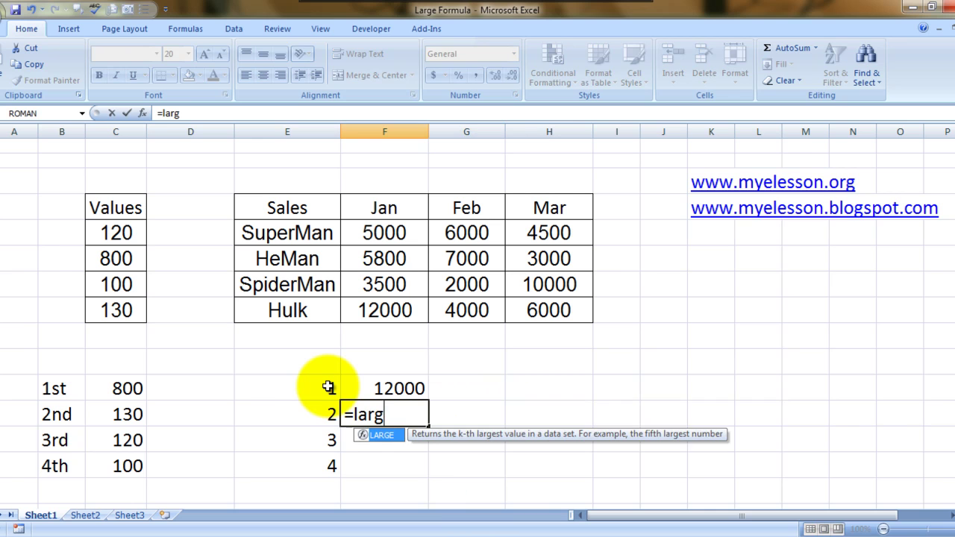
key(Tab)
key(Up)
key(Up)
key(Up)
key(Up)
key(Up)
key(Up)
key(Up)
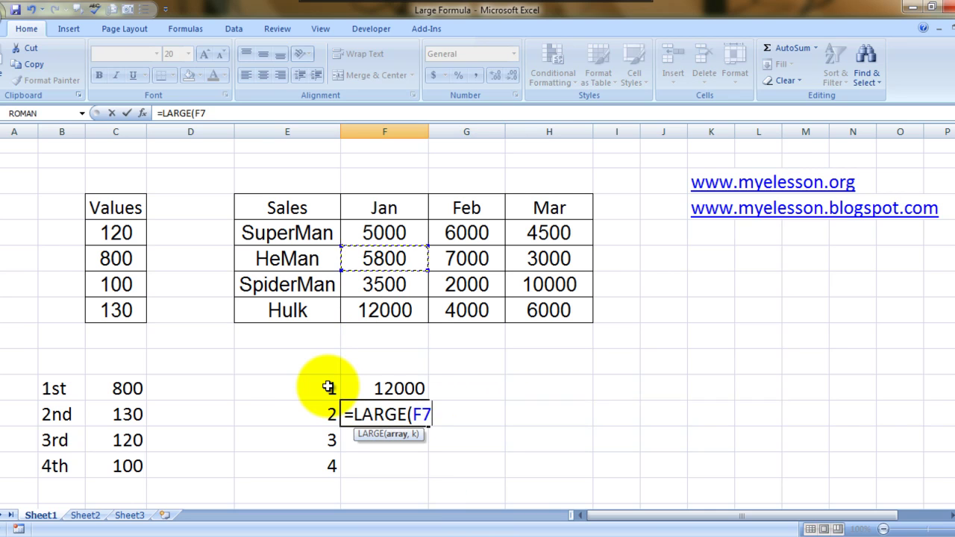
key(shift+Down)
key(shift+Down)
key(shift+Down)
key(shift+Right)
key(shift+Right)
text(,)
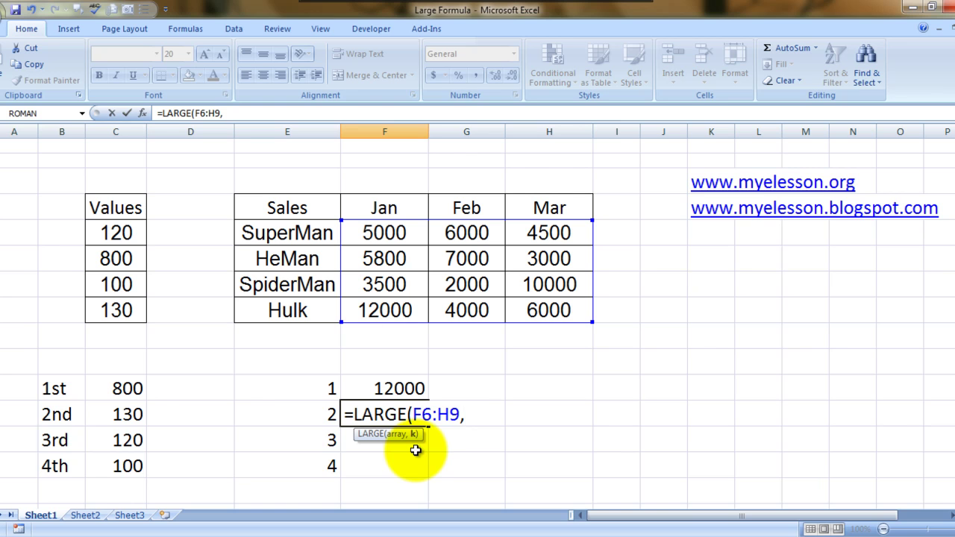
click(320, 417)
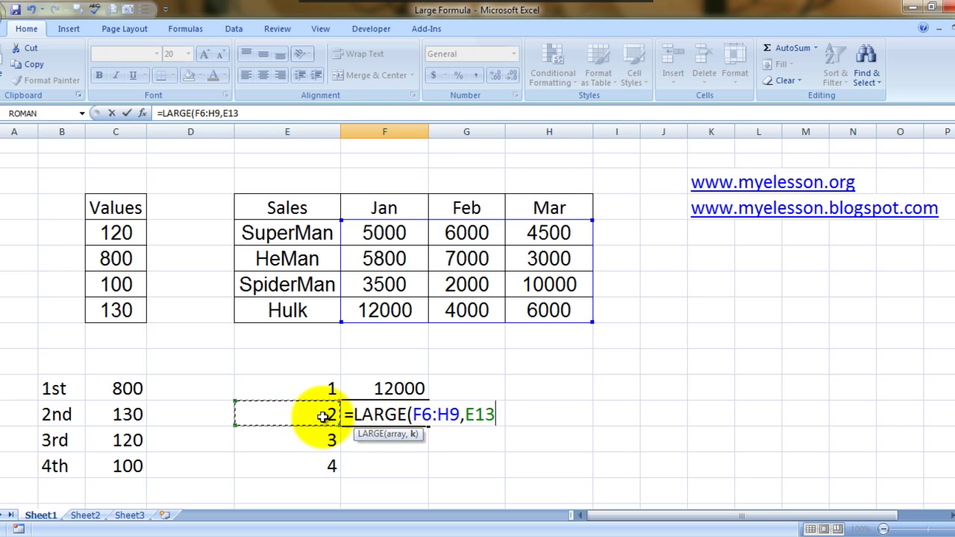
text())
key(Return)
Copy the F13 formula into F14:F15, giving 7000 and 4000
key(Up)
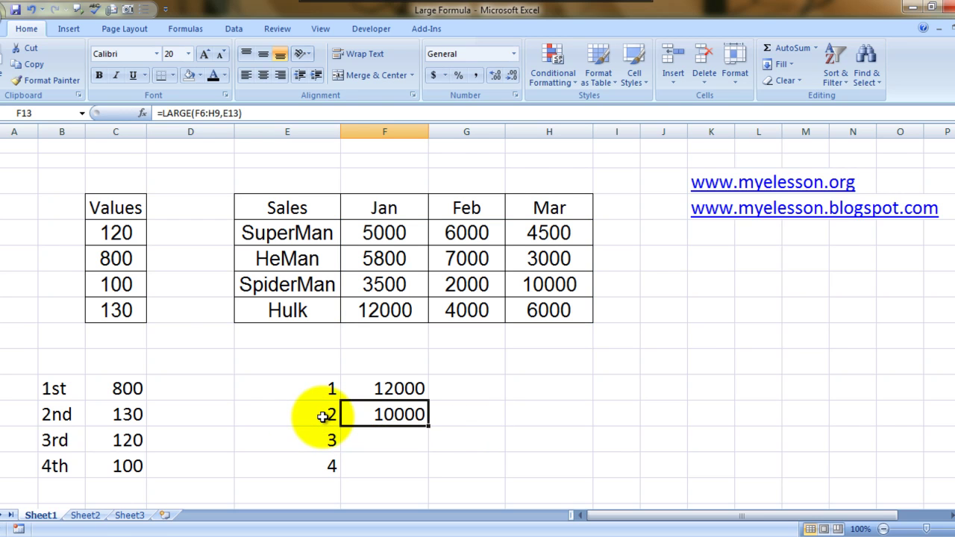
key(ctrl+c)
key(Down)
key(shift+Down)
key(ctrl+v)
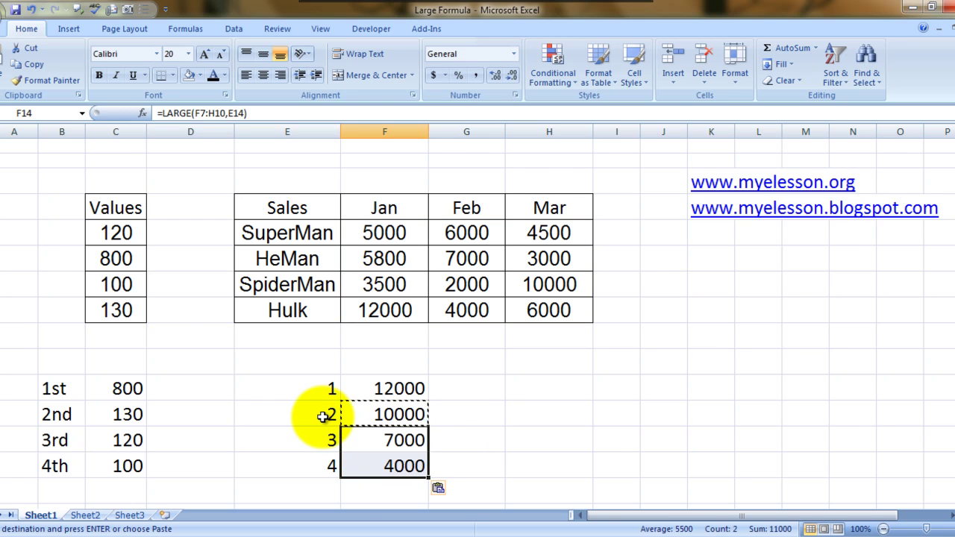
key(Escape)
key(Right)
key(Right)
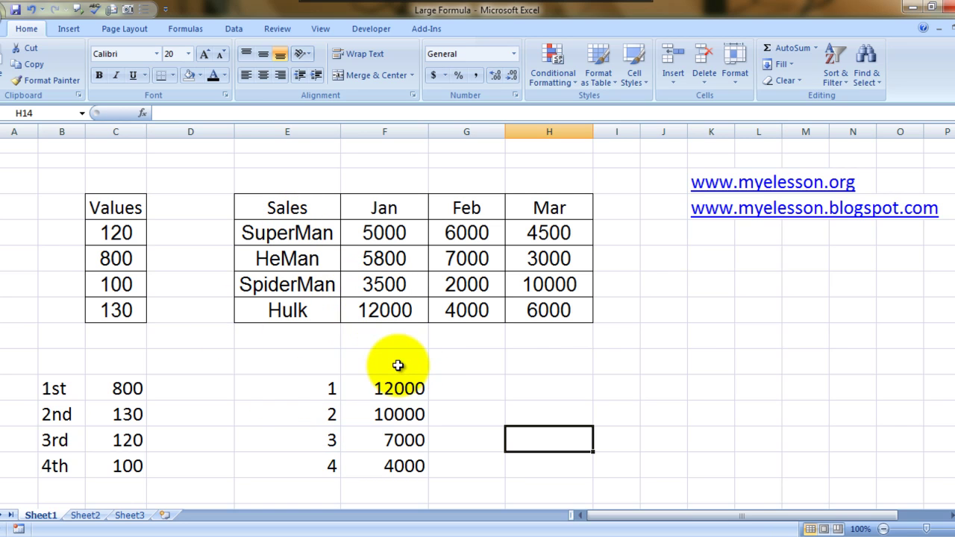
key(Up)
key(Up)
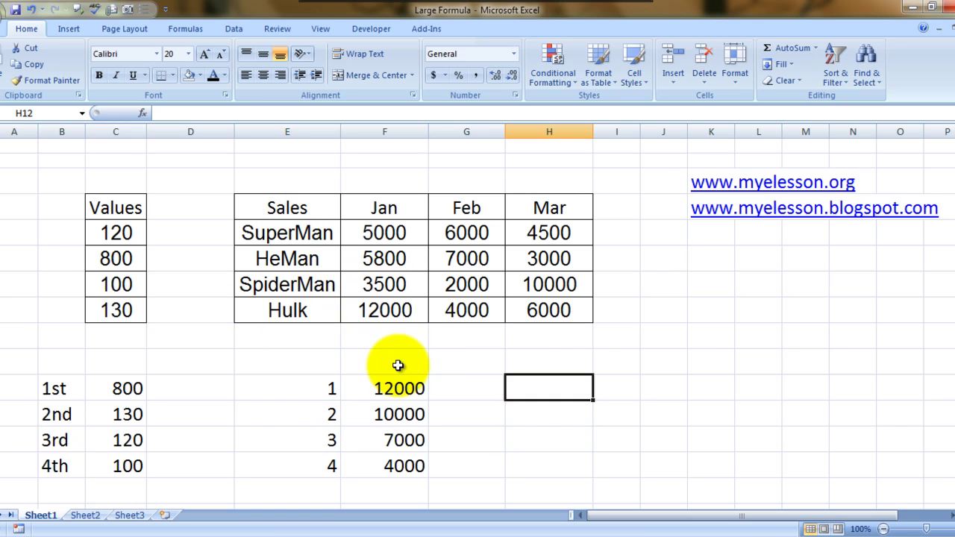
key(Up)
key(Left)
key(Left)
key(Left)
key(Up)
key(Up)
key(Up)
key(Up)
key(Up)
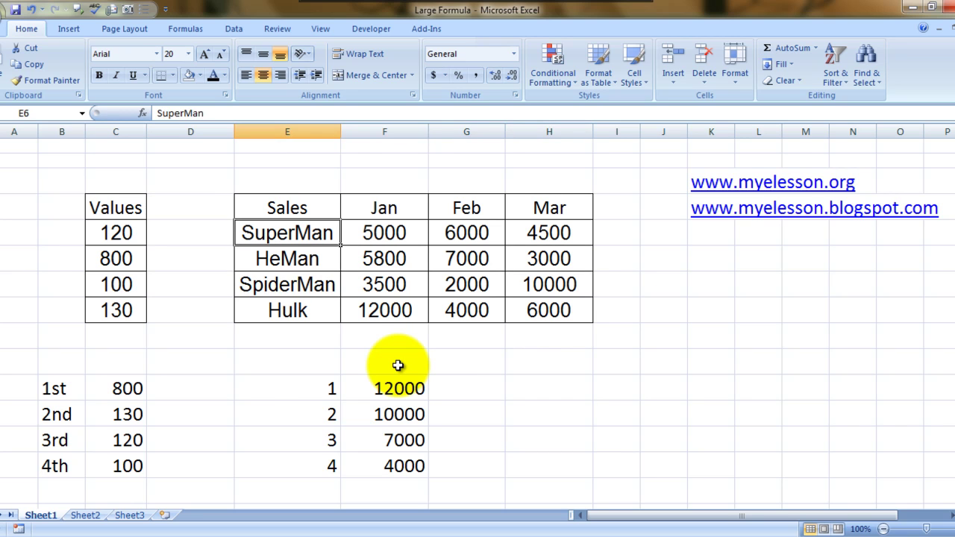
key(Down)
key(Down)
key(Down)
key(Right)
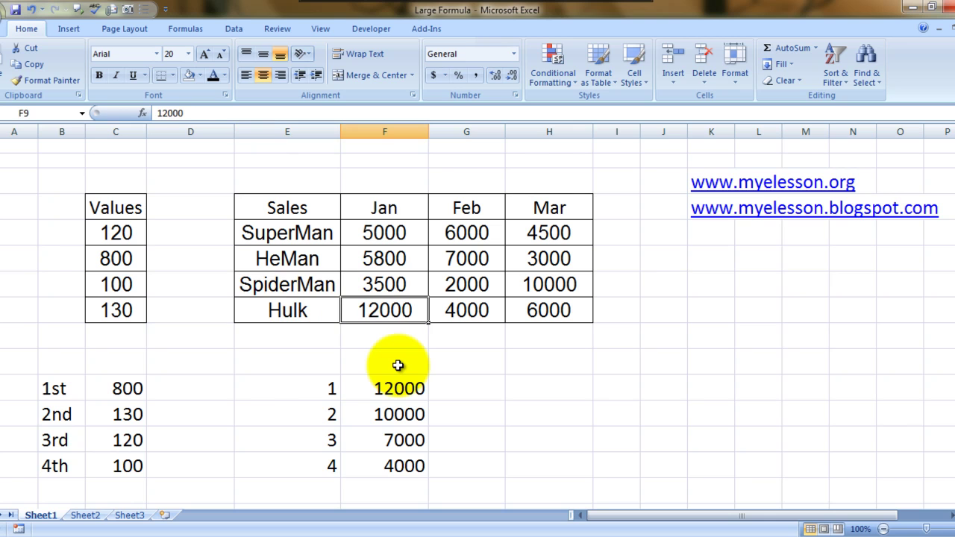
key(Left)
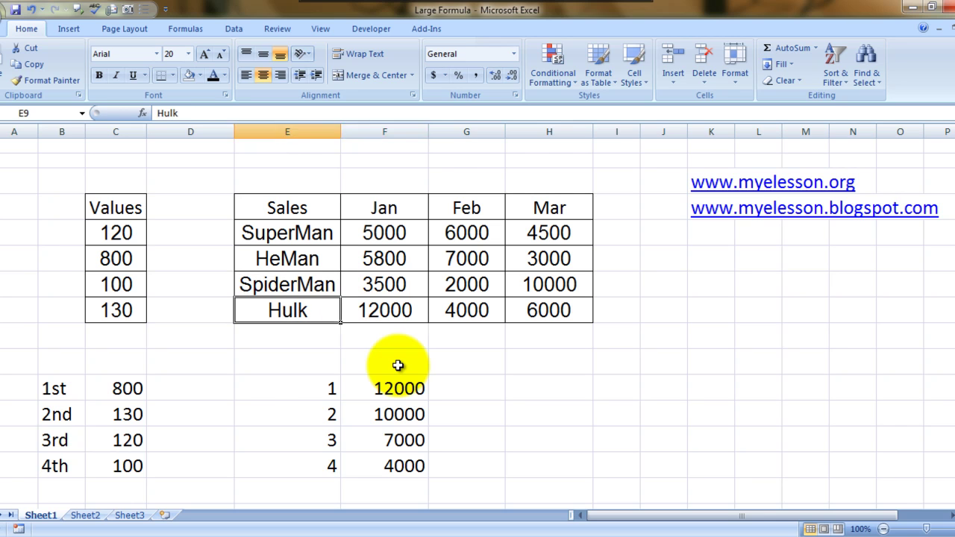
key(Right)
key(Down)
key(Down)
key(Down)
key(Down)
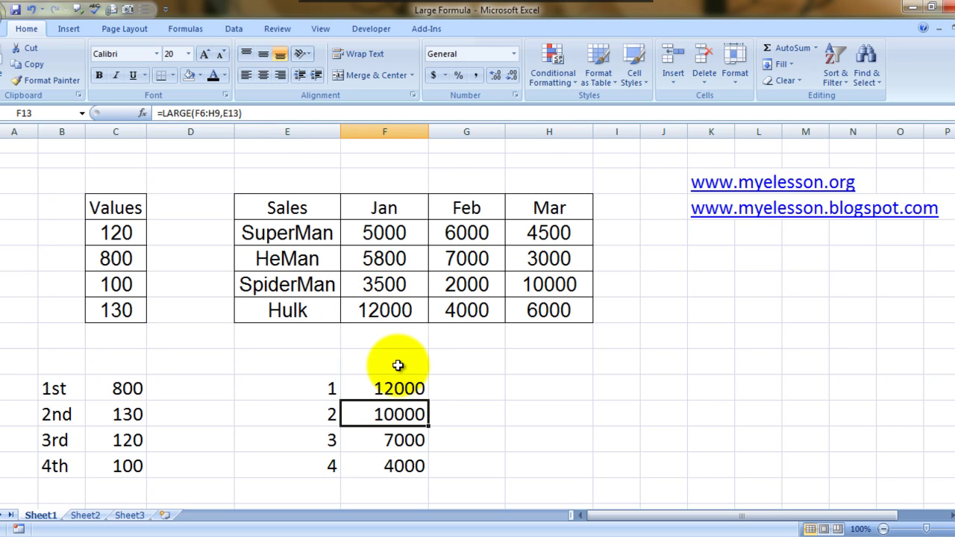
key(Up)
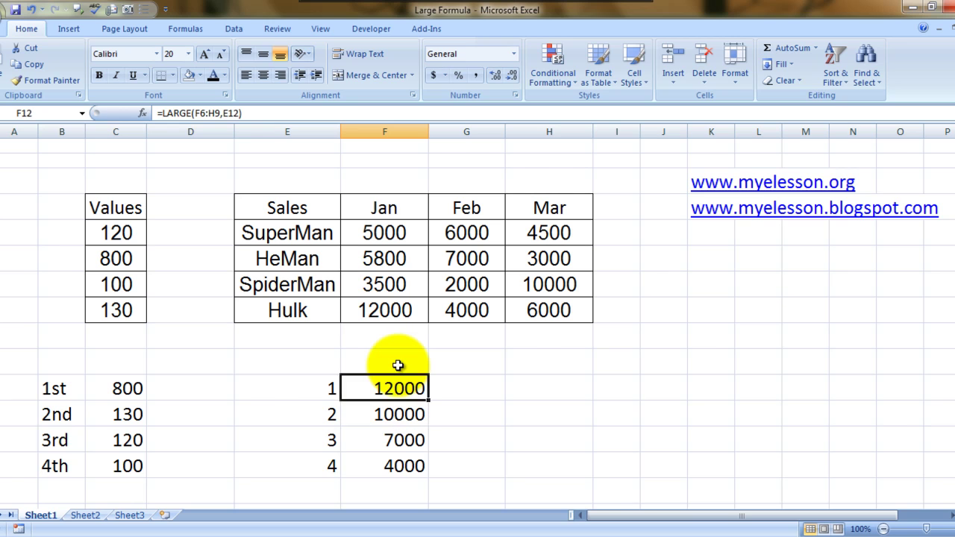
key(Up)
key(Up)
key(Up)
key(Up)
key(Left)
key(Right)
key(Down)
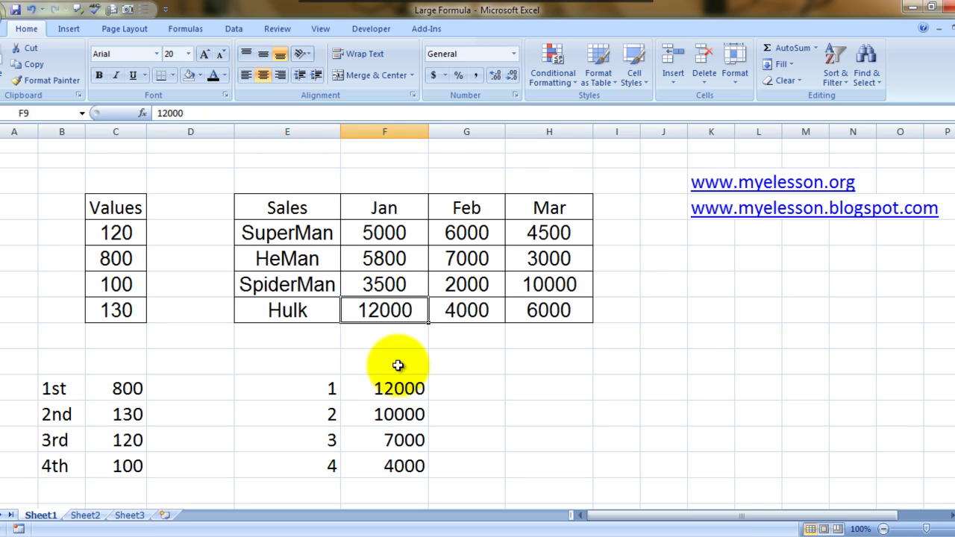
key(Down)
key(Down)
key(Down)
key(Up)
key(Up)
key(Up)
key(Up)
key(Up)
key(Left)
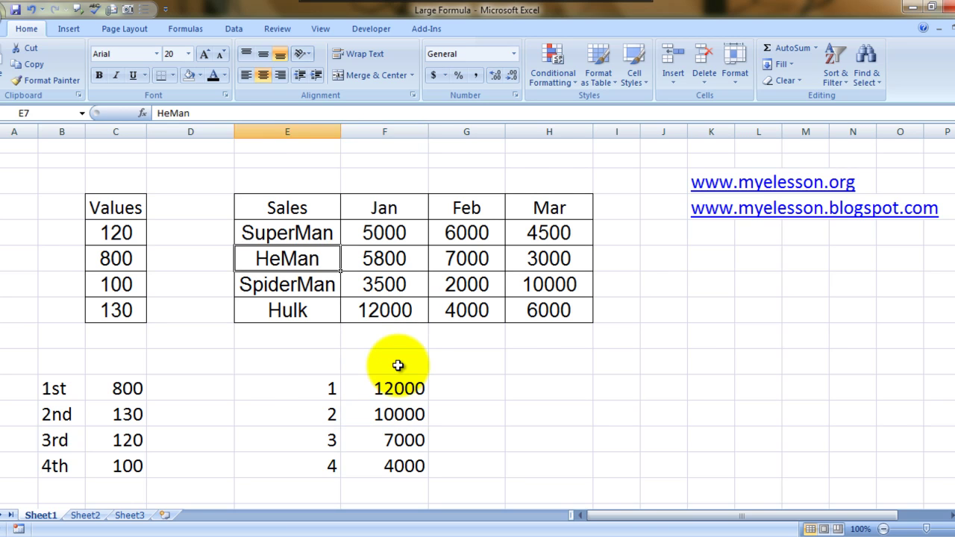
key(Right)
key(Right)
key(Down)
key(Up)
key(Up)
key(Left)
key(Left)
key(Left)
key(Right)
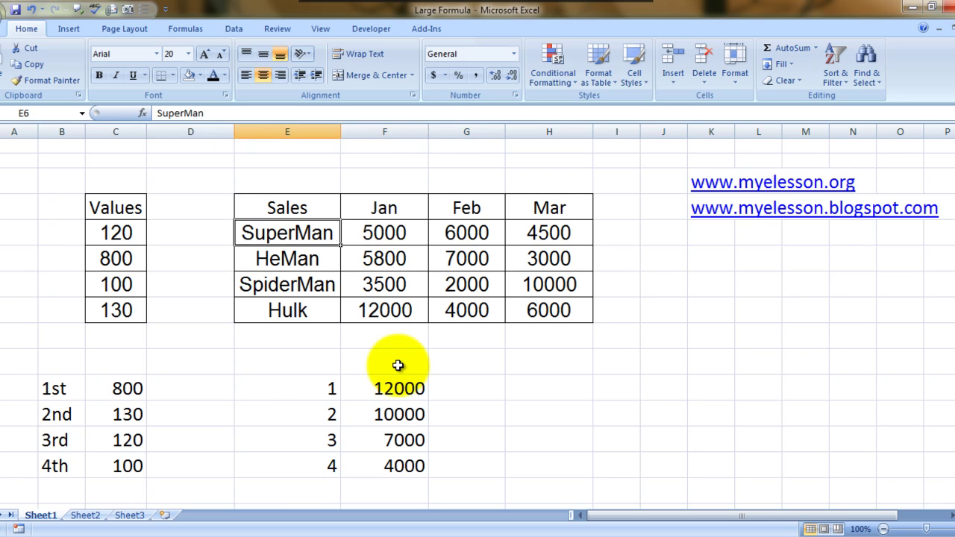
key(Right)
key(Right)
key(Right)
key(Down)
key(Down)
key(Down)
key(Down)
key(Down)
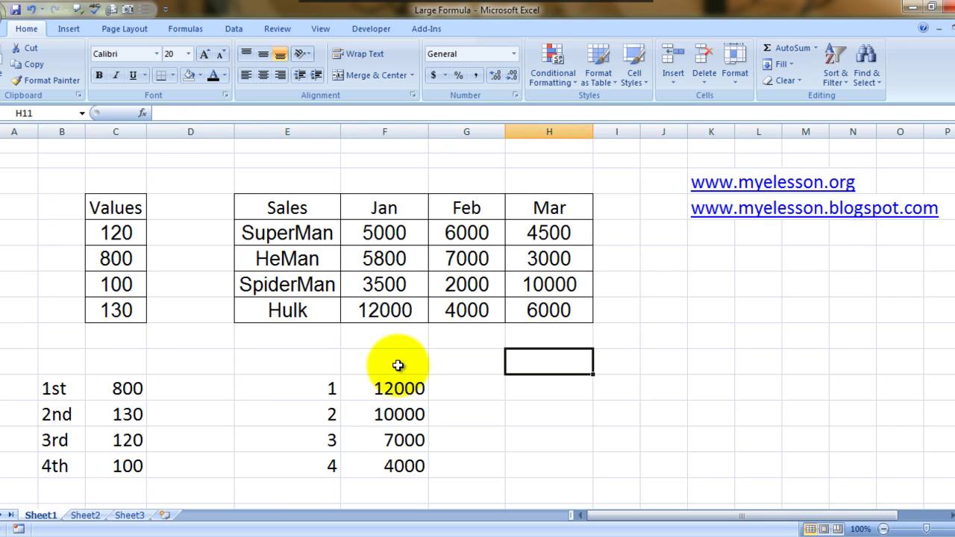